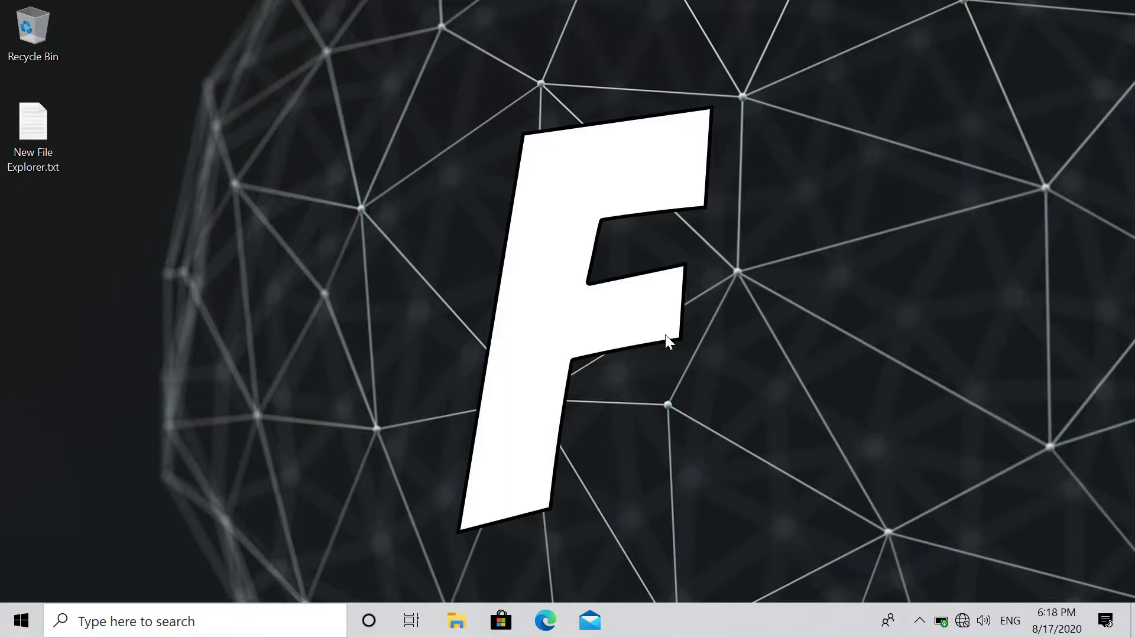
Step: Copy the first line's shell:AppsFolder path from New File Explorer.txt
left_click(456, 621)
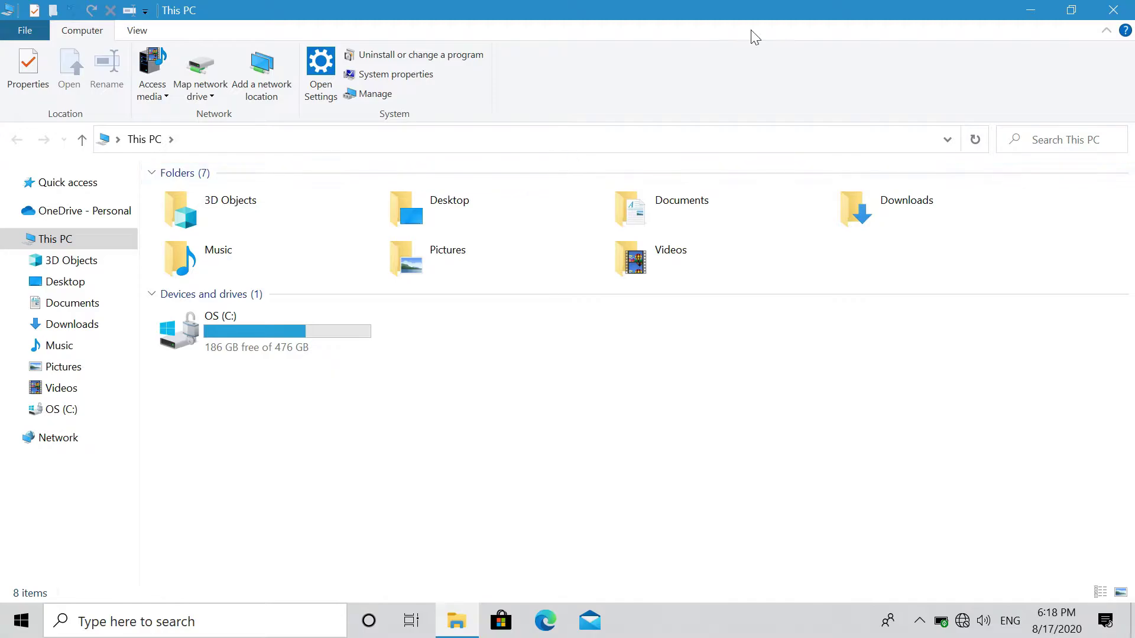
left_click_drag(789, 11, 771, 34)
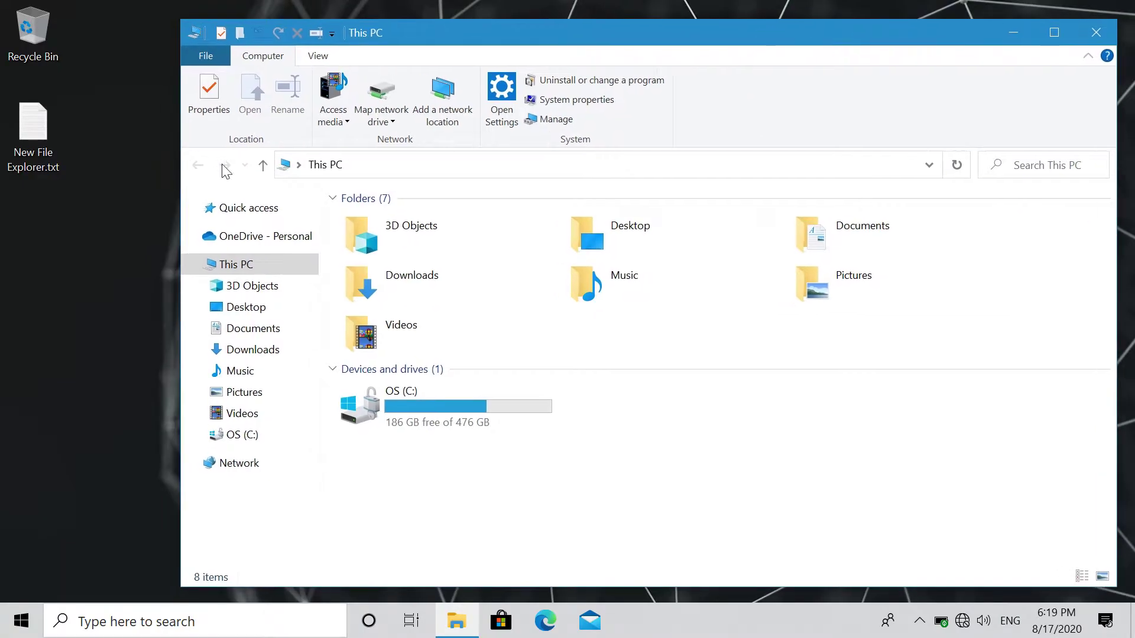
double_click(60, 139)
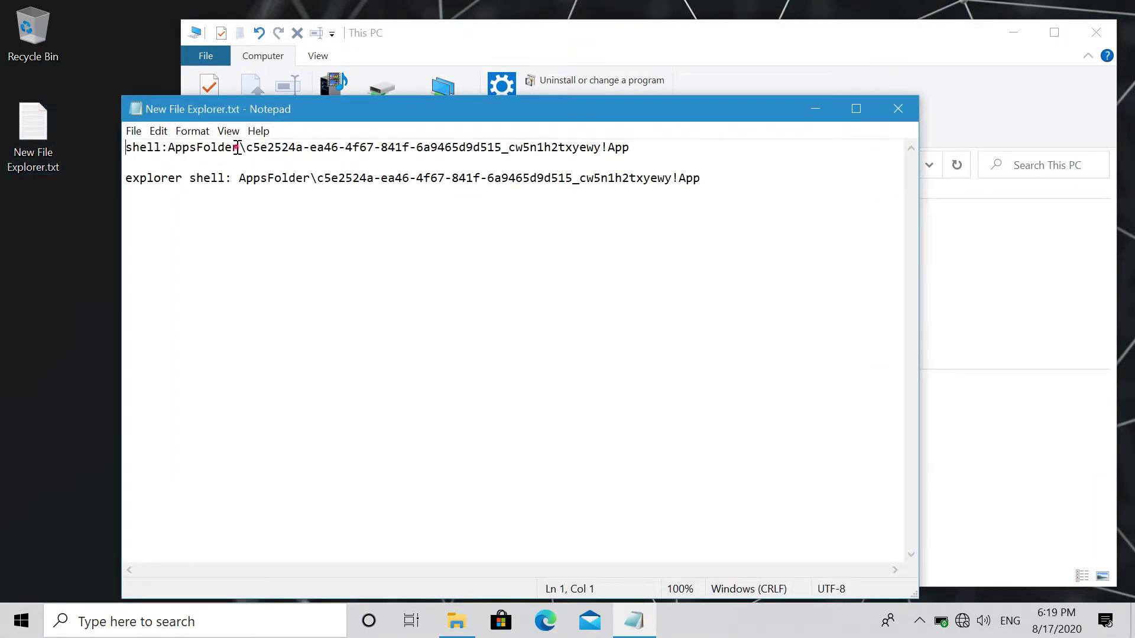
left_click(238, 147)
mouse_move(671, 141)
left_mouse_down()
mouse_move(110, 156)
mouse_move(753, 134)
left_mouse_up()
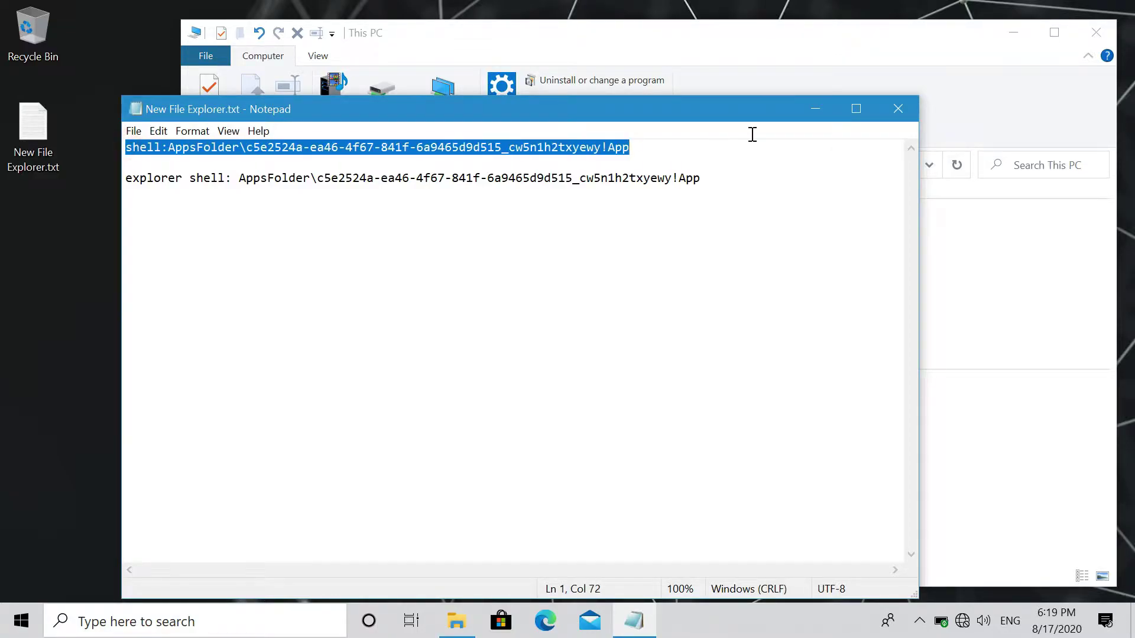
right_click(551, 156)
left_click(587, 206)
left_click(824, 107)
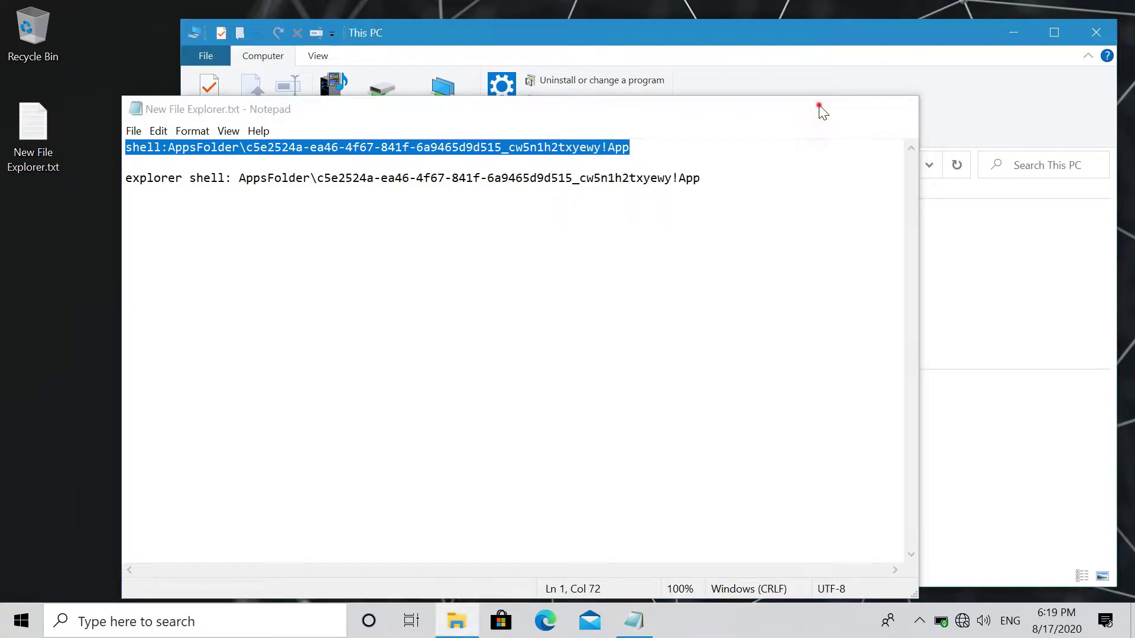
Step: Paste the shell:AppsFolder path into Explorer's address bar to open the new File Explorer
left_click(745, 166)
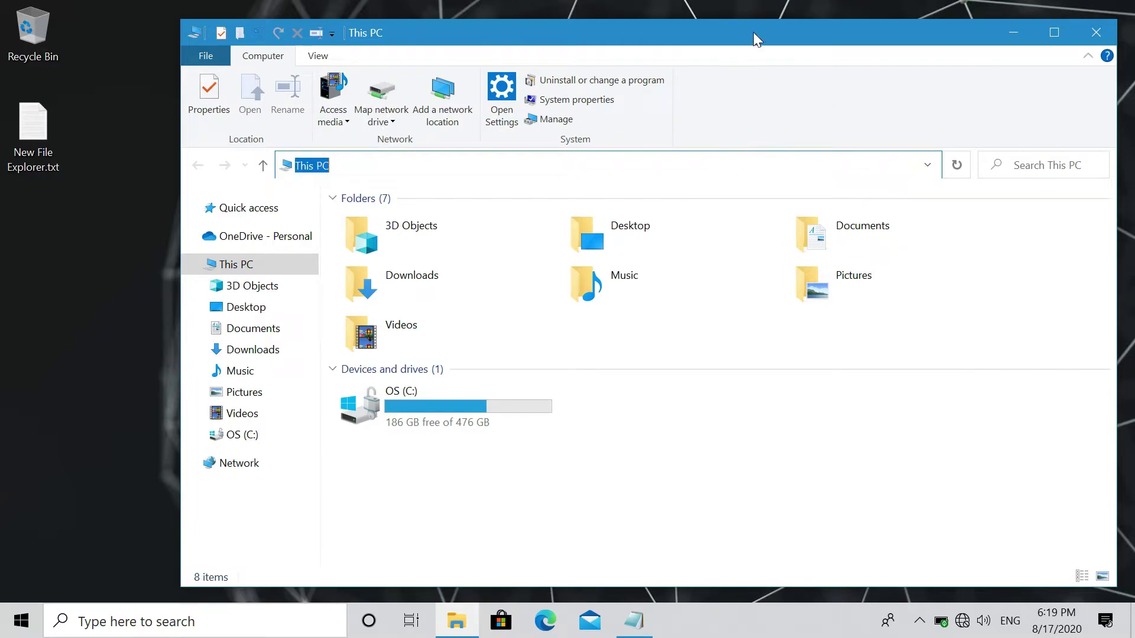
left_click_drag(752, 32, 730, 3)
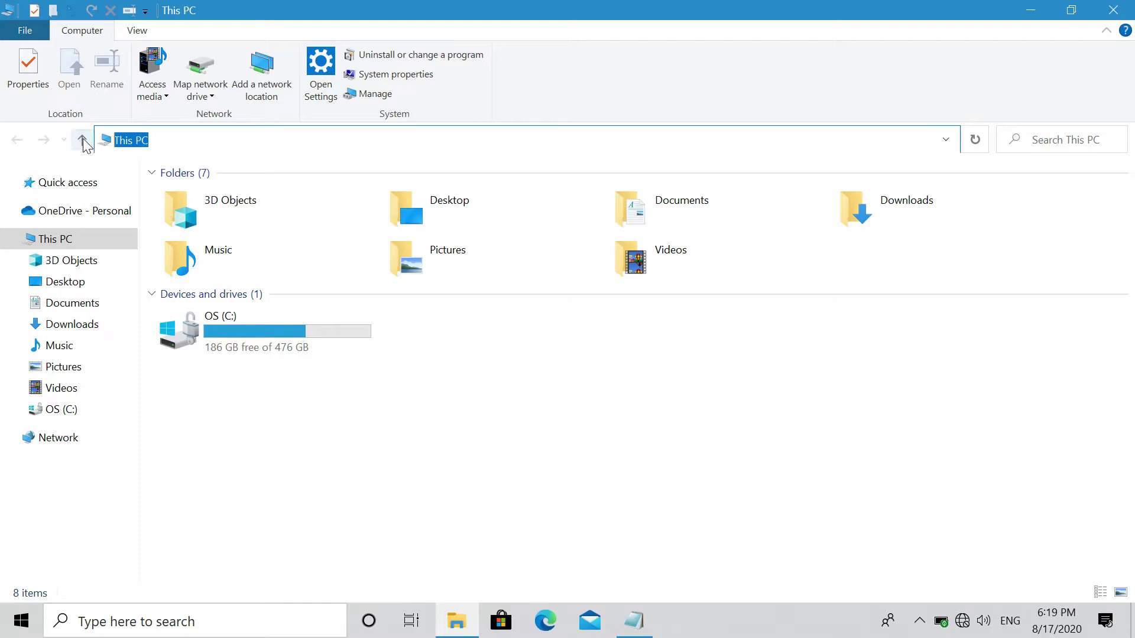
key("BackSpace")
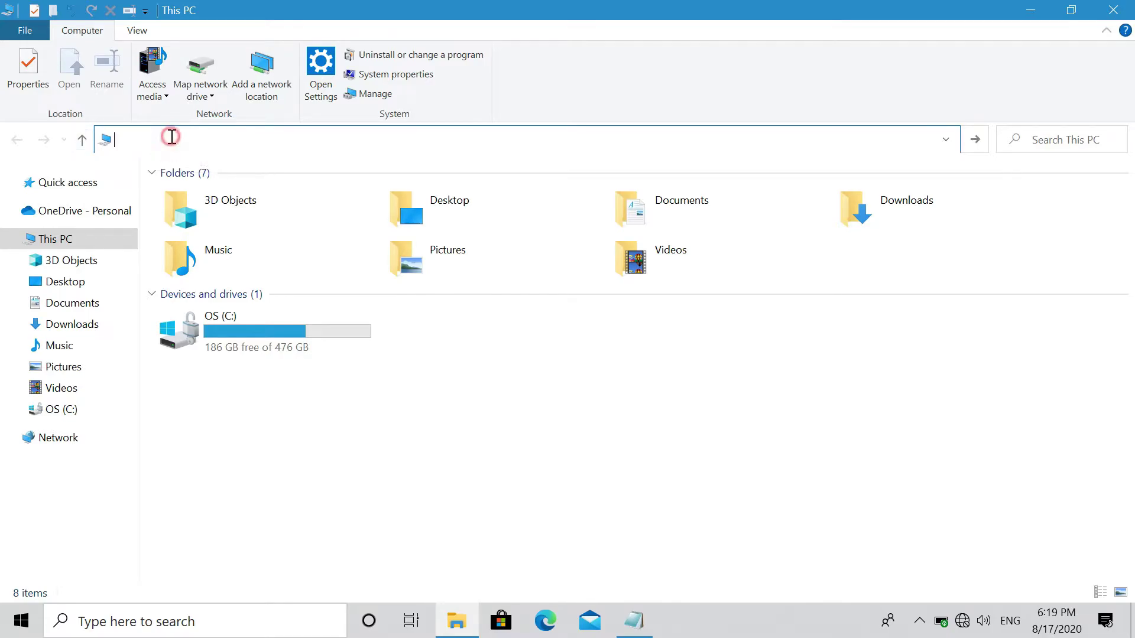
right_click(171, 136)
left_click(226, 205)
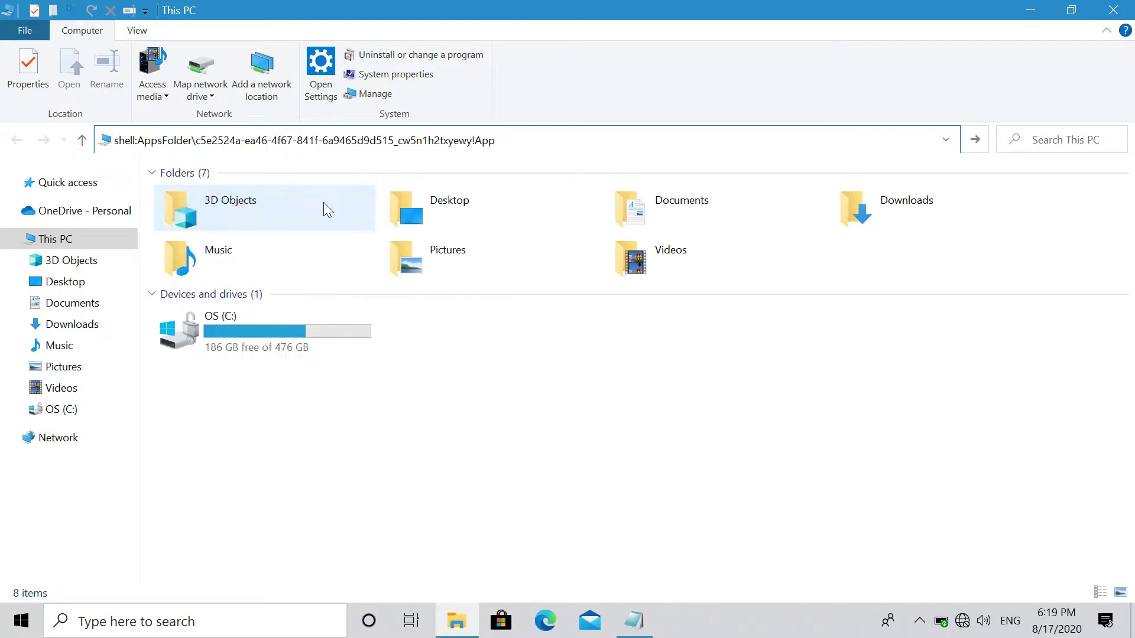
left_click_drag(572, 146, 130, 147)
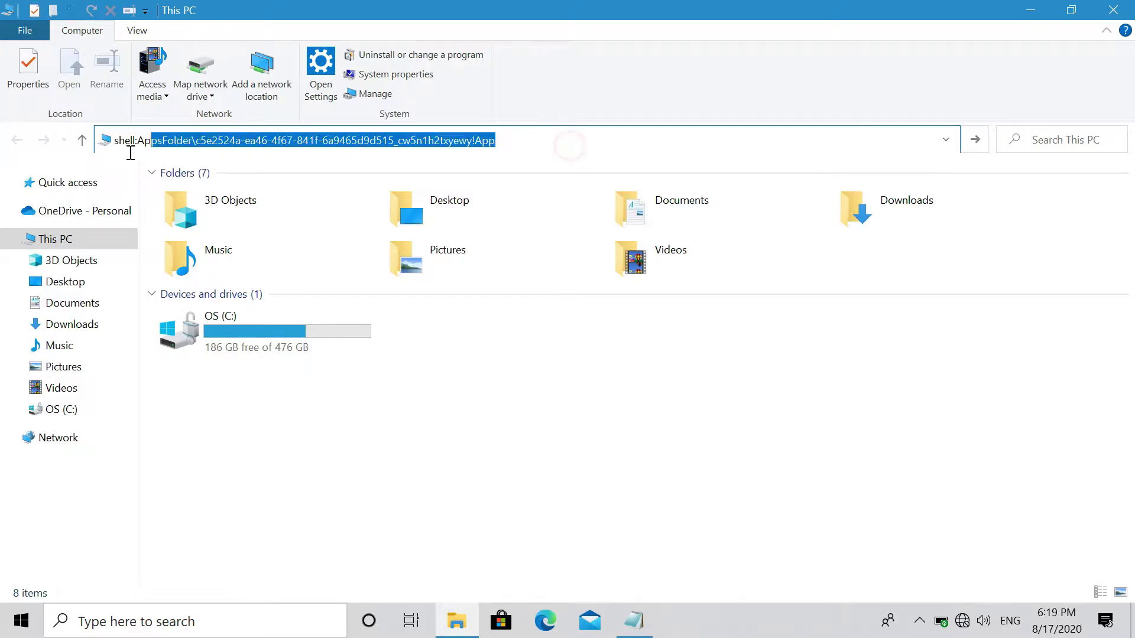
left_click(549, 141)
left_click(550, 140)
key("Return")
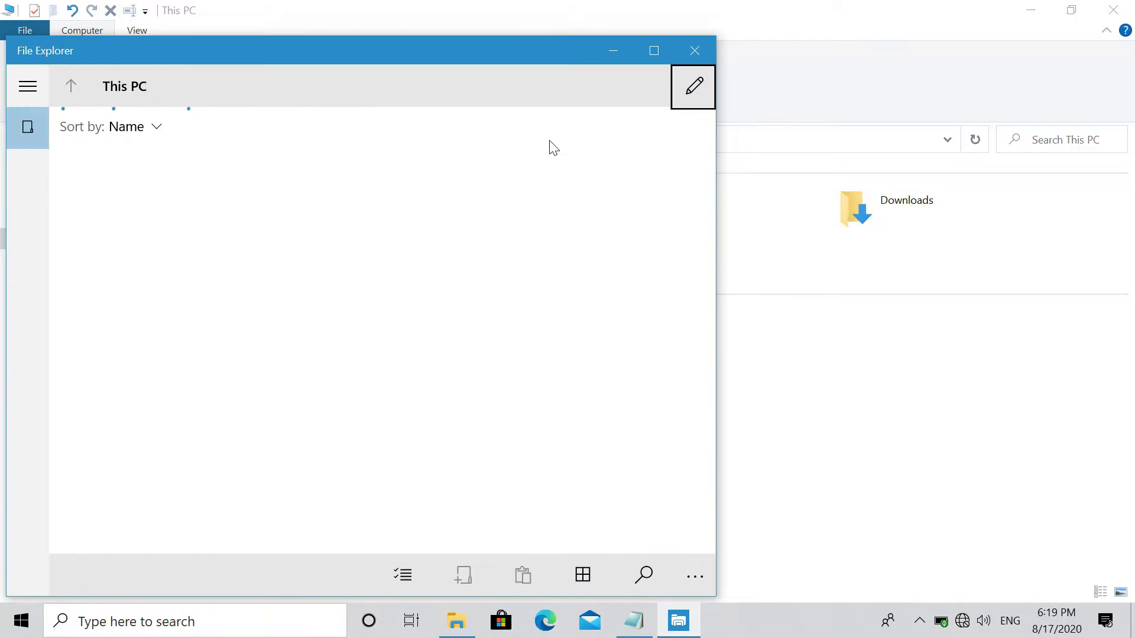
mouse_move(465, 50)
left_mouse_down()
mouse_move(494, 52)
mouse_move(497, 82)
mouse_move(652, 45)
left_mouse_up()
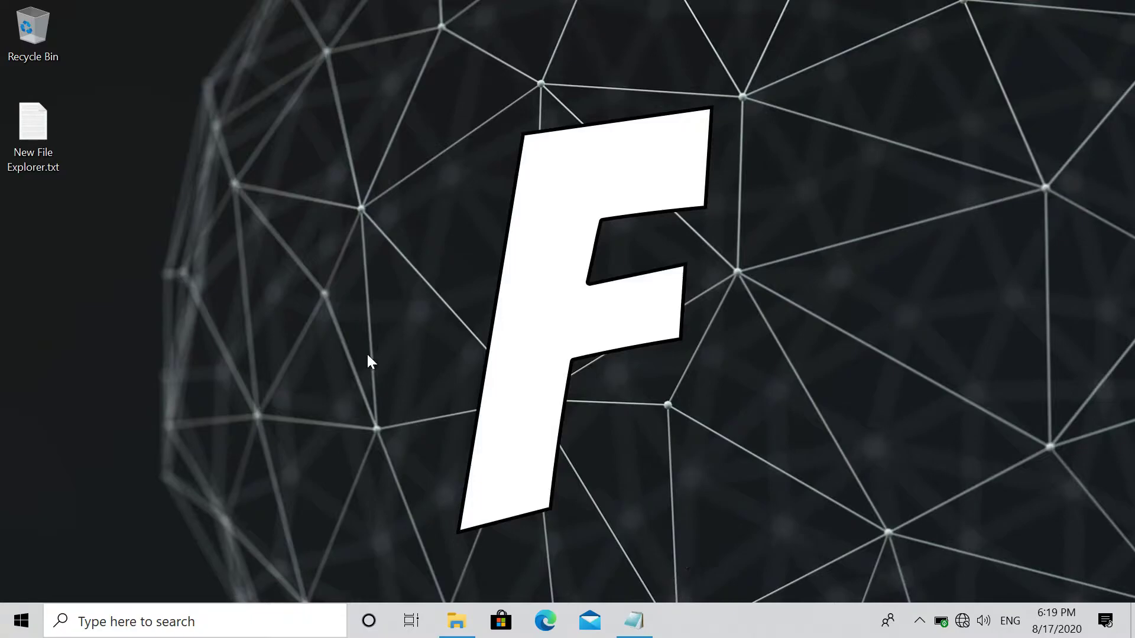
Step: Start a new desktop shortcut and select the second line's explorer shell command in the notes
right_click(337, 240)
mouse_move(434, 406)
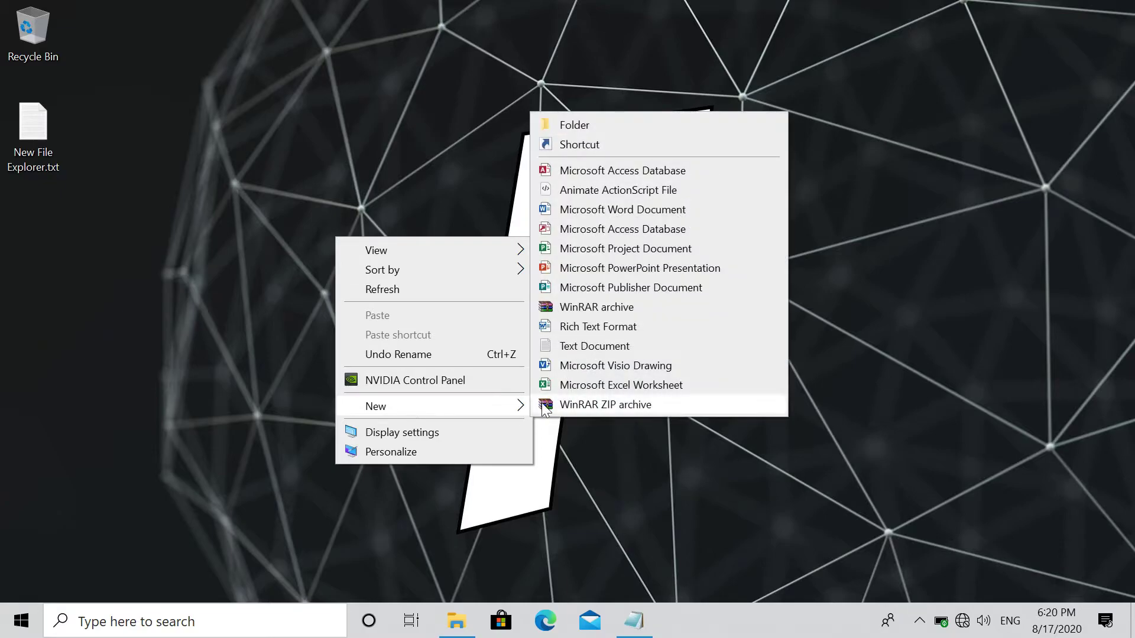
left_click(597, 147)
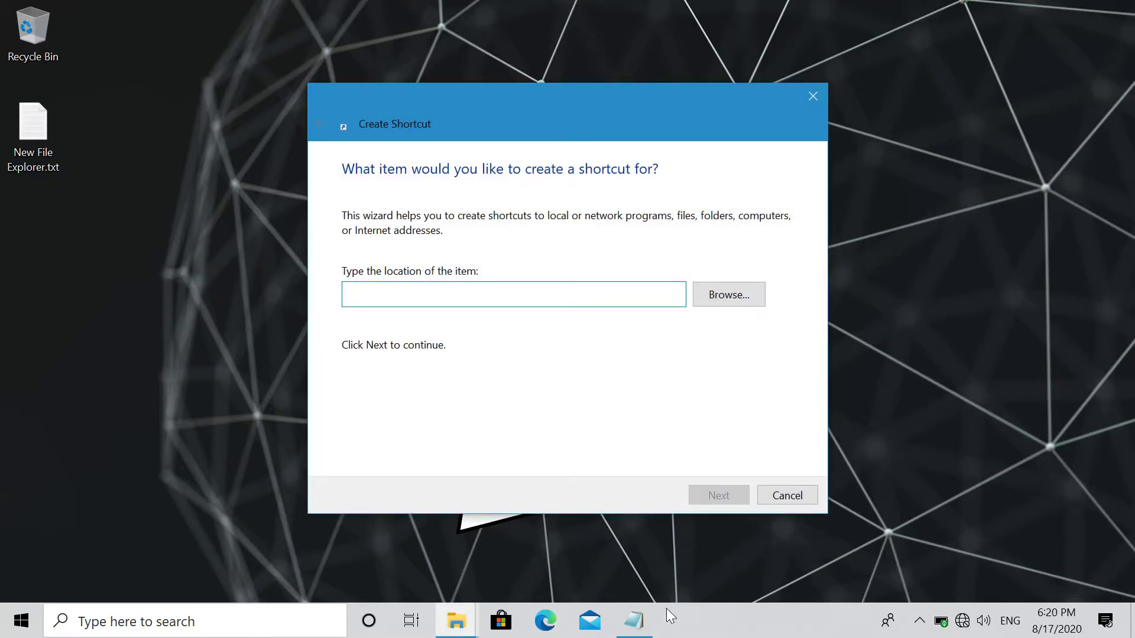
left_click(637, 622)
left_click_drag(619, 124, 861, 150)
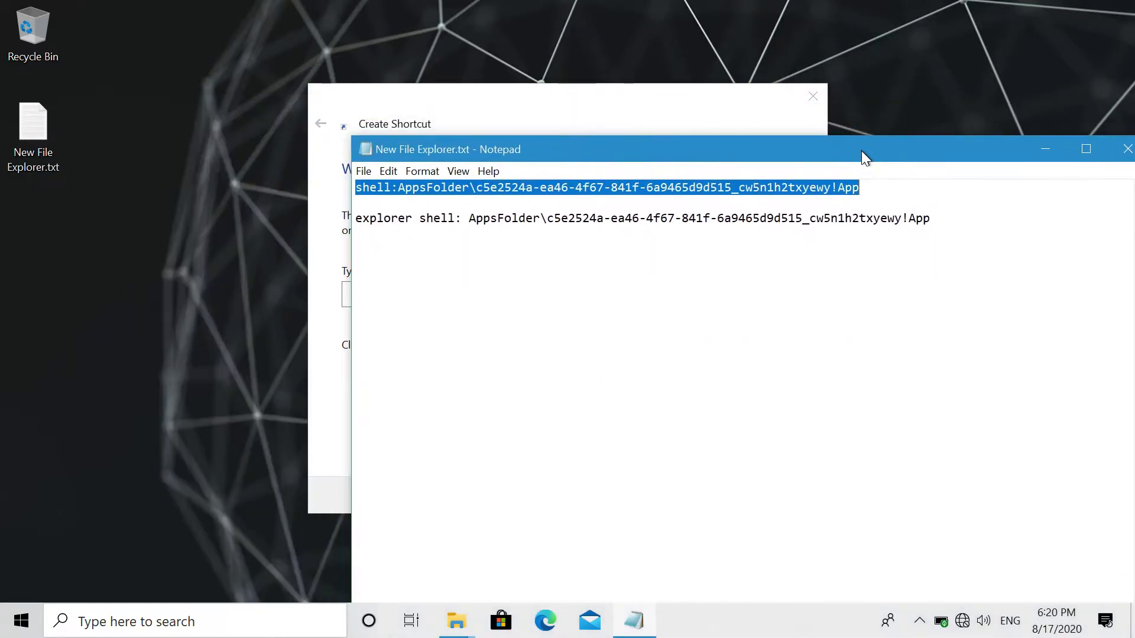
mouse_move(933, 220)
left_mouse_down()
mouse_move(373, 222)
mouse_move(390, 232)
left_mouse_up()
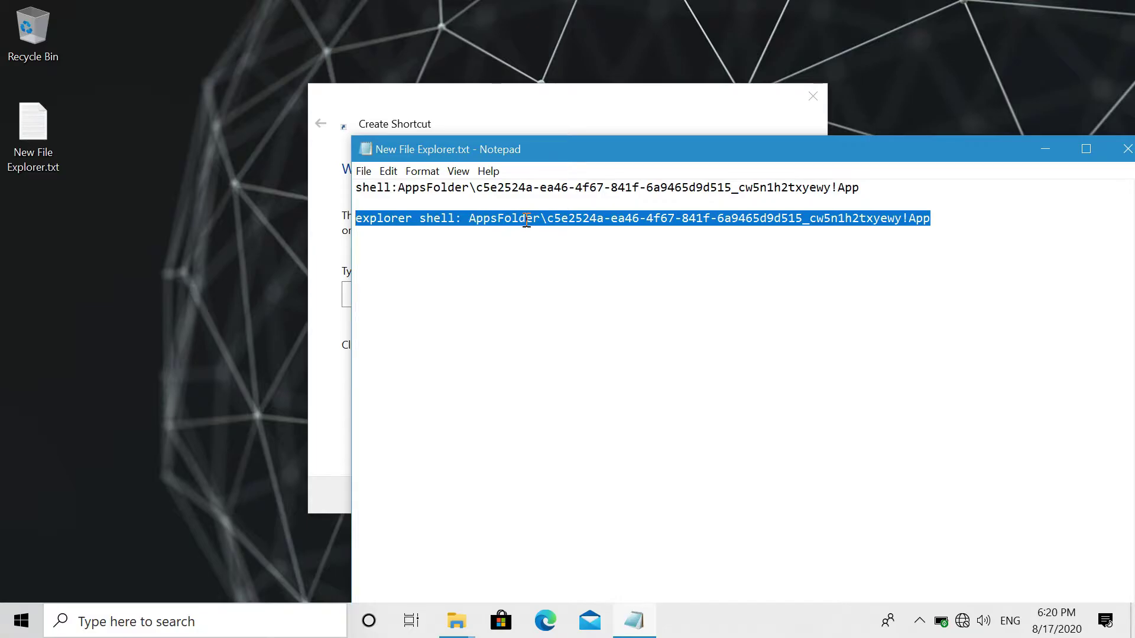
Step: Paste the explorer shell command as the shortcut location and clear the default name
left_click(1045, 148)
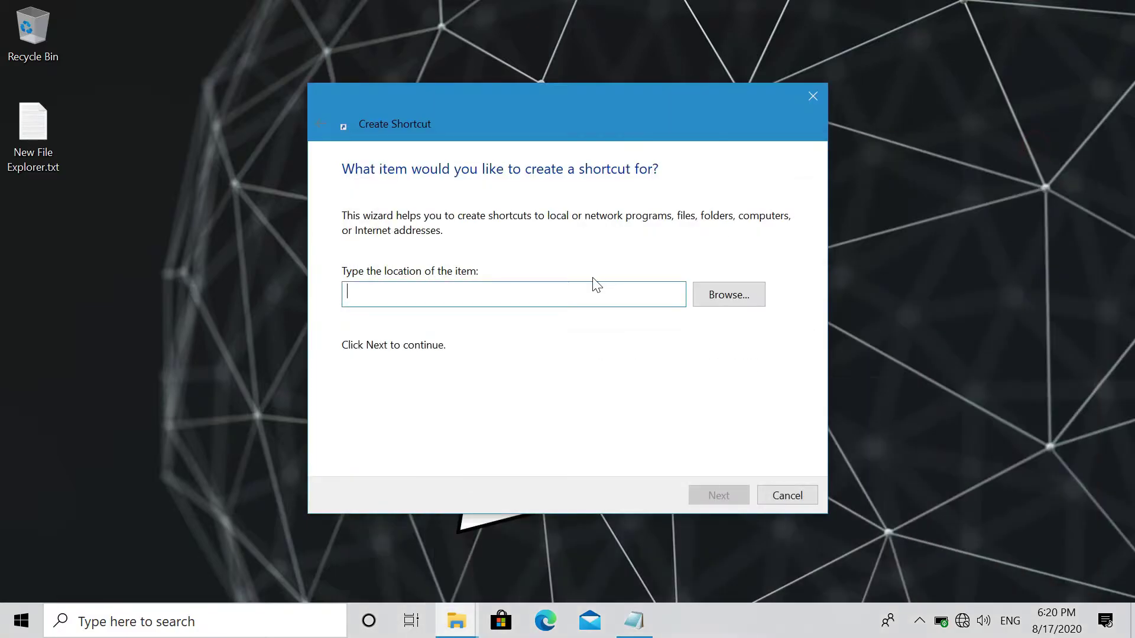
left_click(579, 286)
key("ctrl+v")
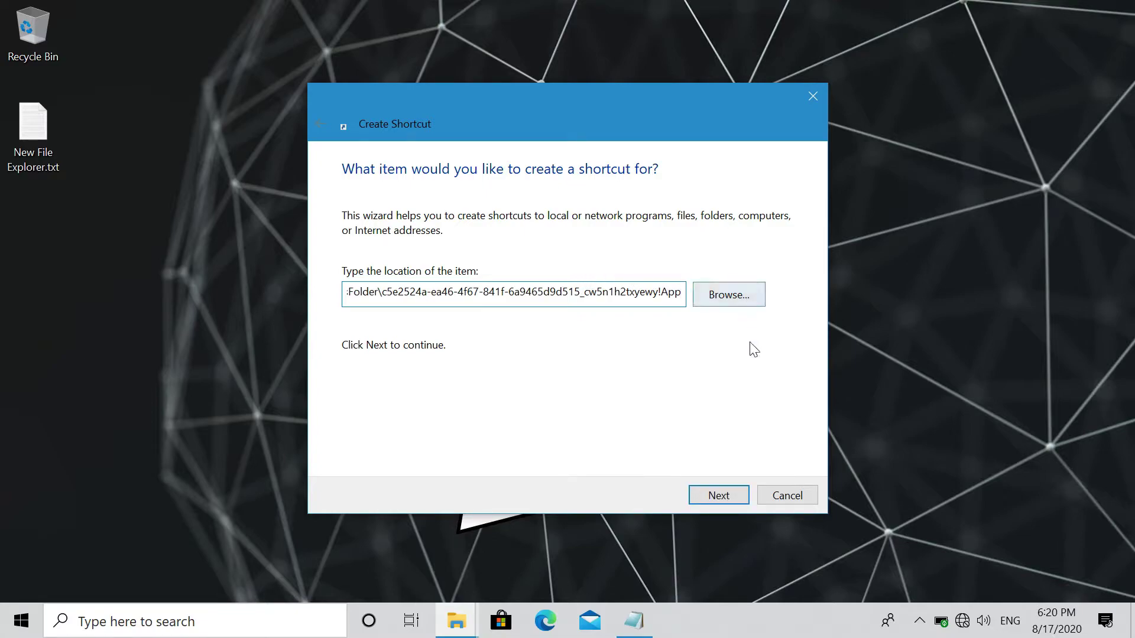
left_click(724, 497)
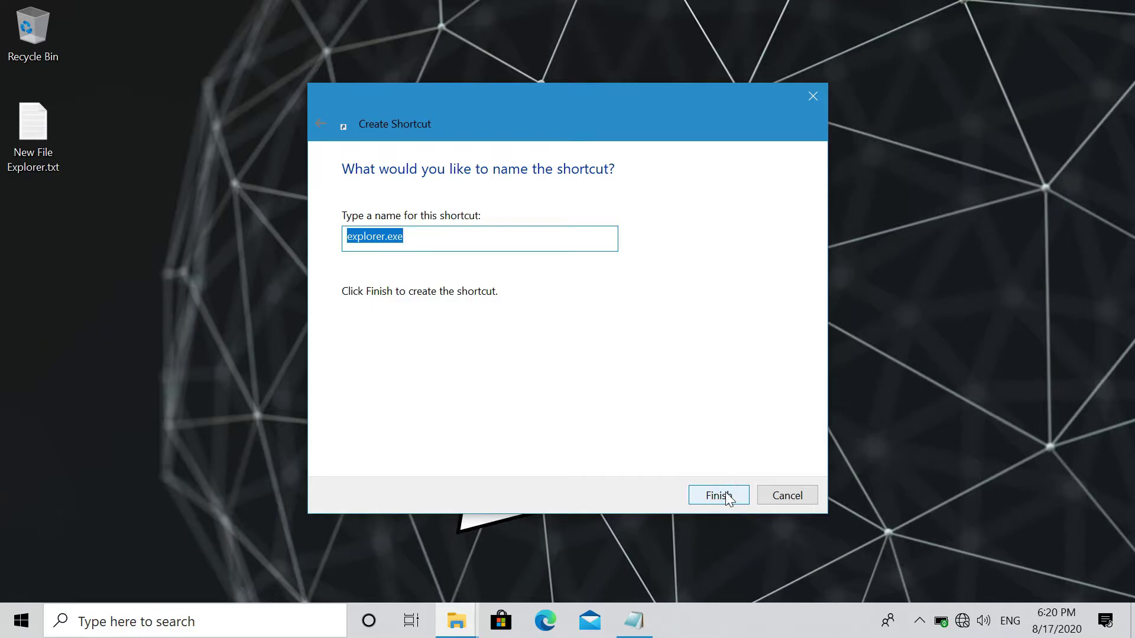
key("BackSpace")
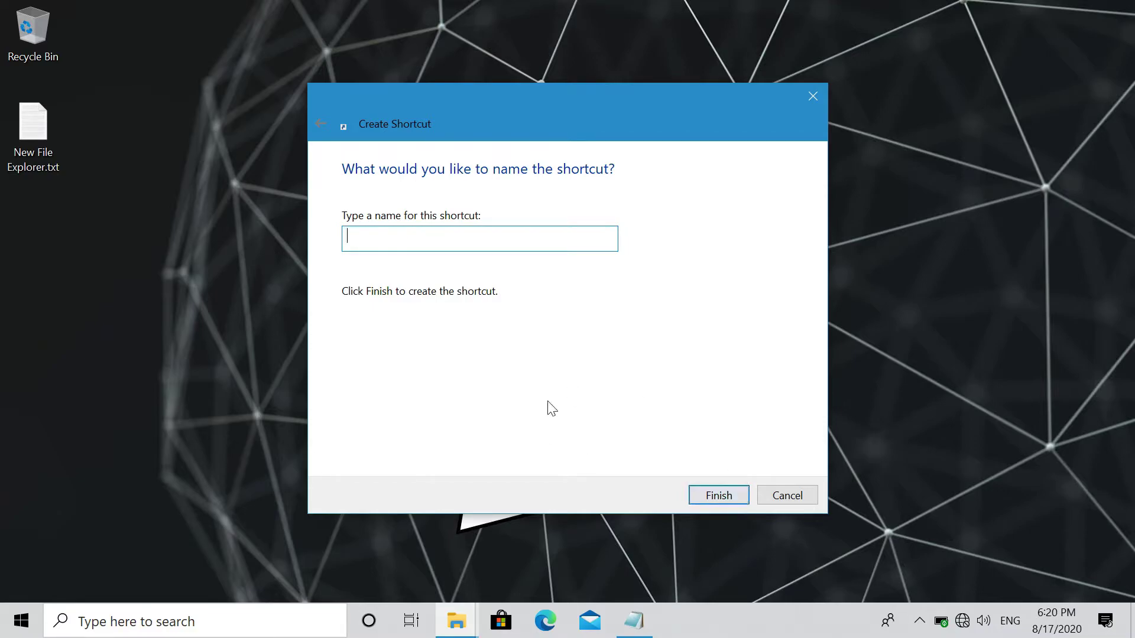
type("N")
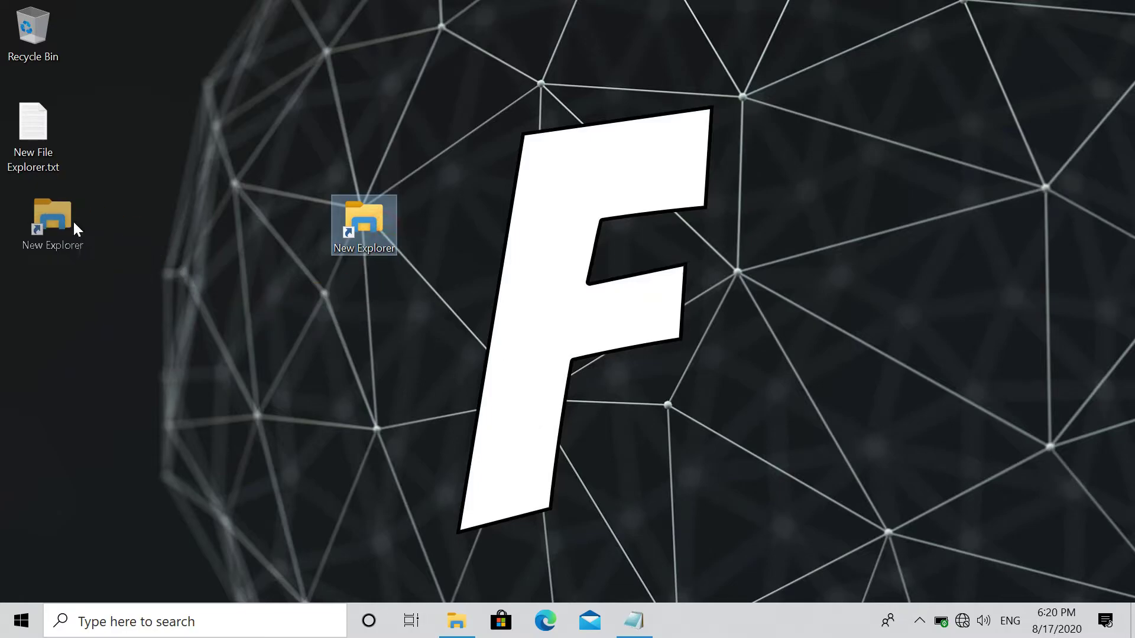
Step: Move the New Explorer shortcut into the left column and launch it
left_click_drag(379, 251, 72, 220)
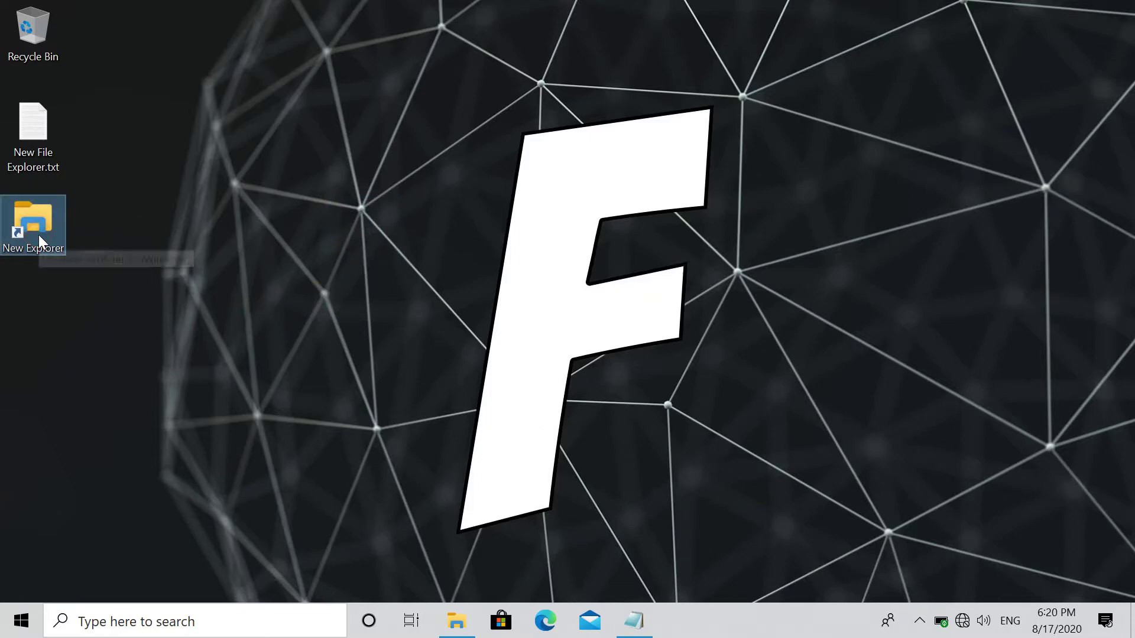
double_click(39, 235)
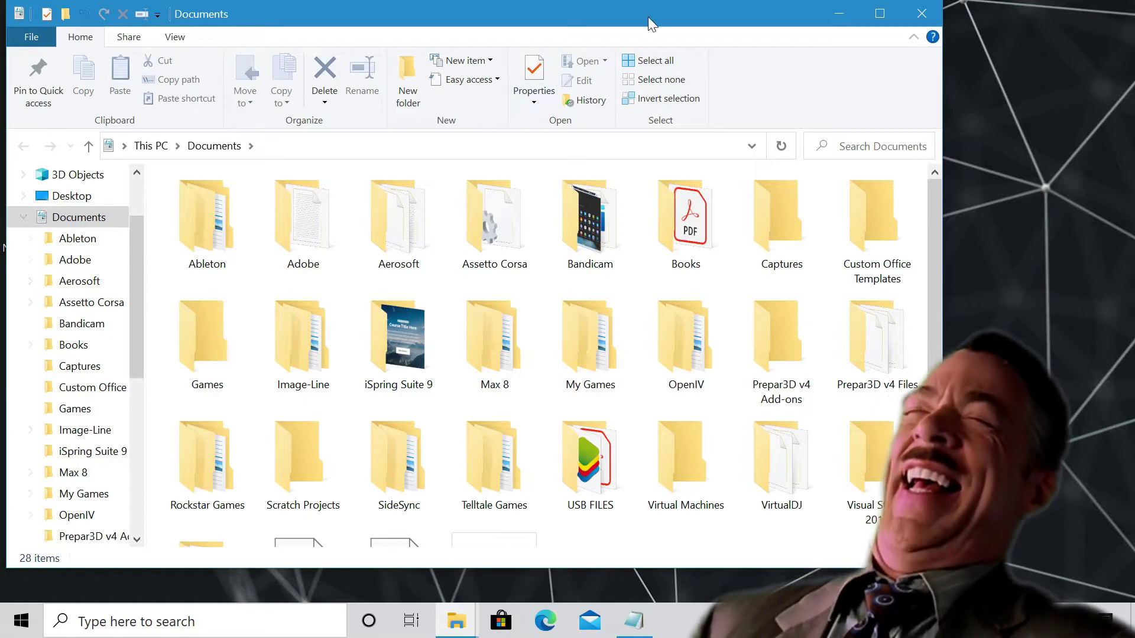
left_click_drag(652, 13, 666, 31)
scroll(635, 248, "down", 2)
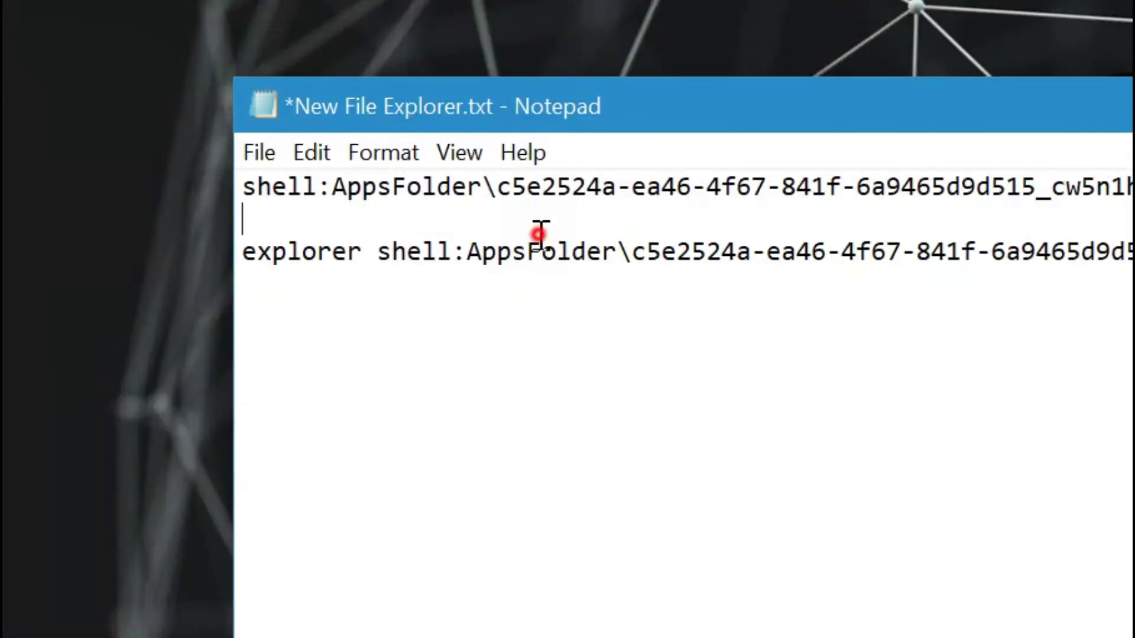
Step: Select the entire second explorer command line in Notepad, then minimize Notepad
left_click_drag(539, 251, 242, 251)
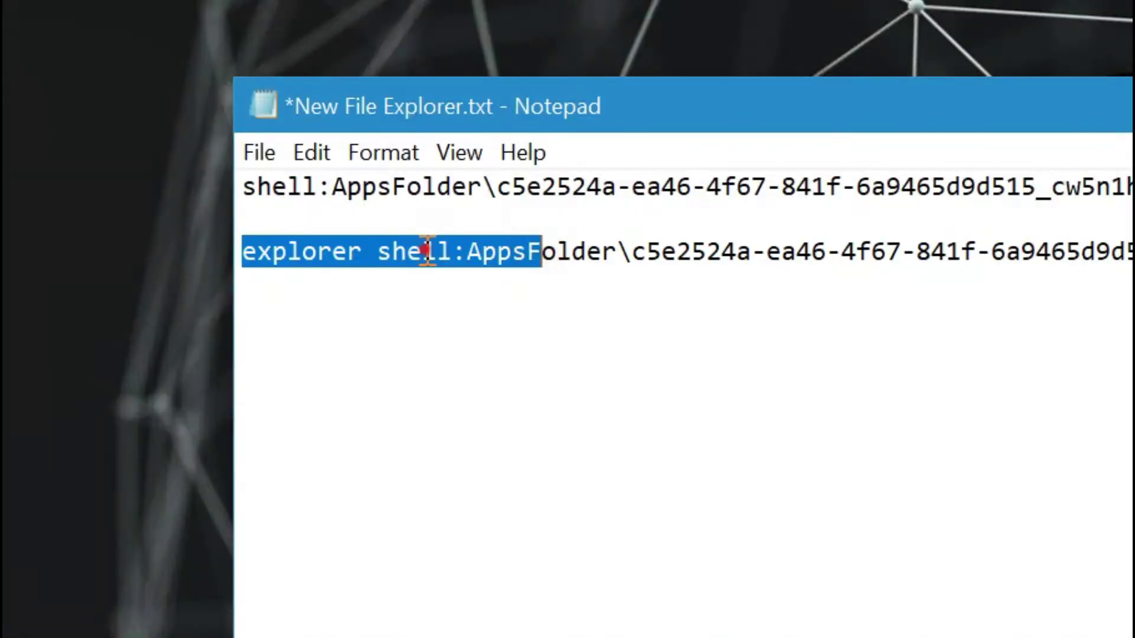
left_click(481, 253)
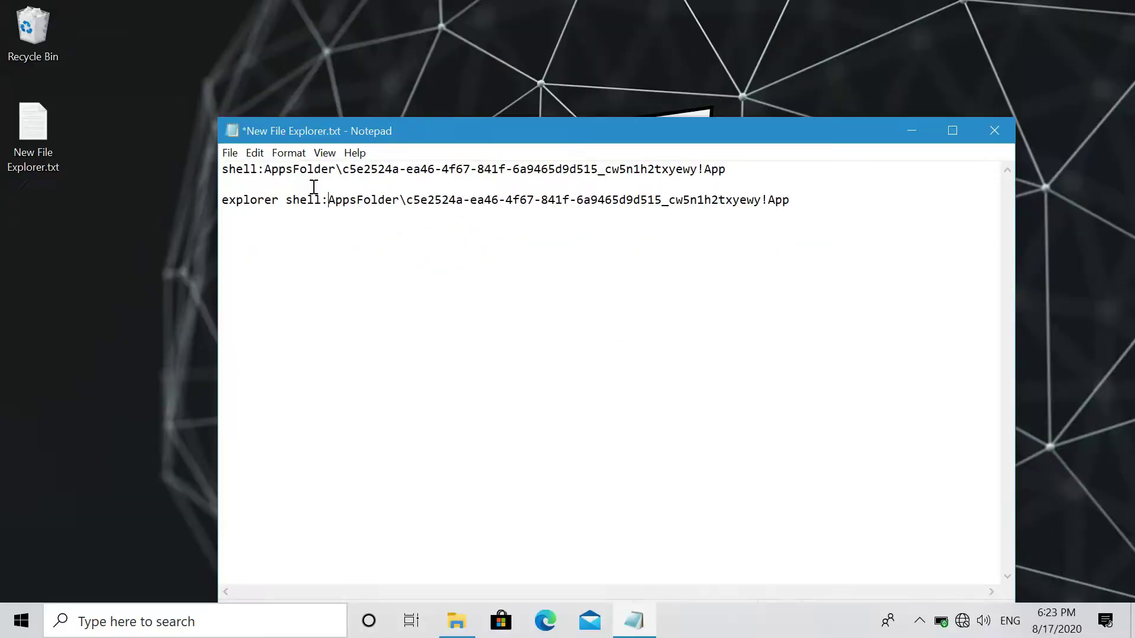
left_click_drag(321, 202, 330, 201)
left_click(348, 208)
left_click_drag(834, 208, 133, 222)
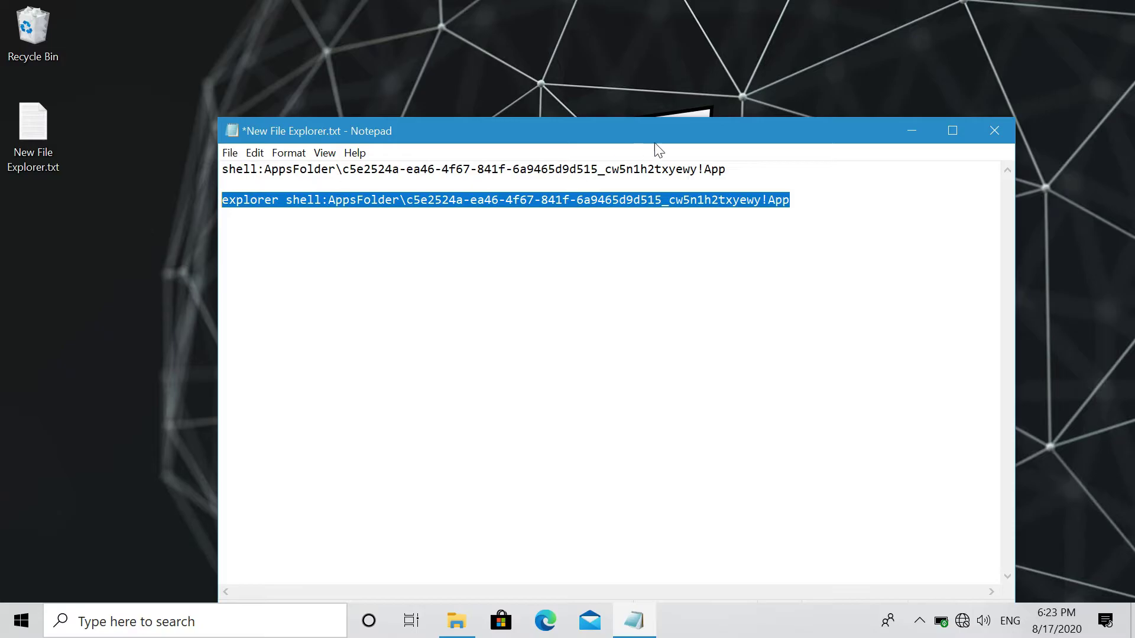
left_click(896, 130)
Step: Recreate the New Explorer shortcut from the pasted explorer command and launch it
right_click(551, 181)
mouse_move(593, 353)
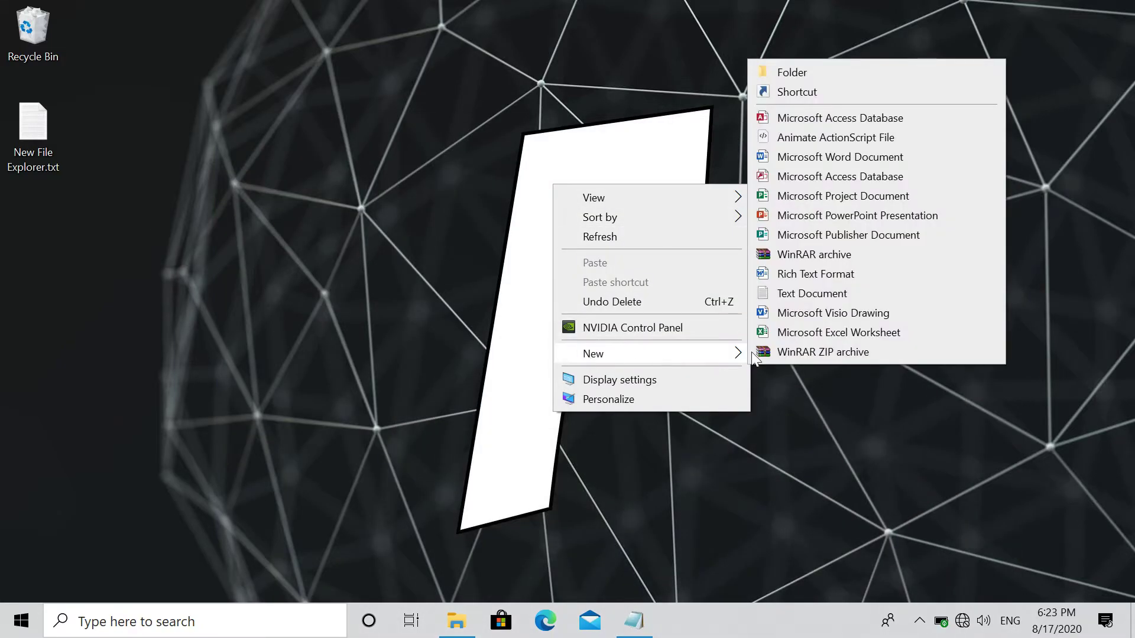
left_click(768, 91)
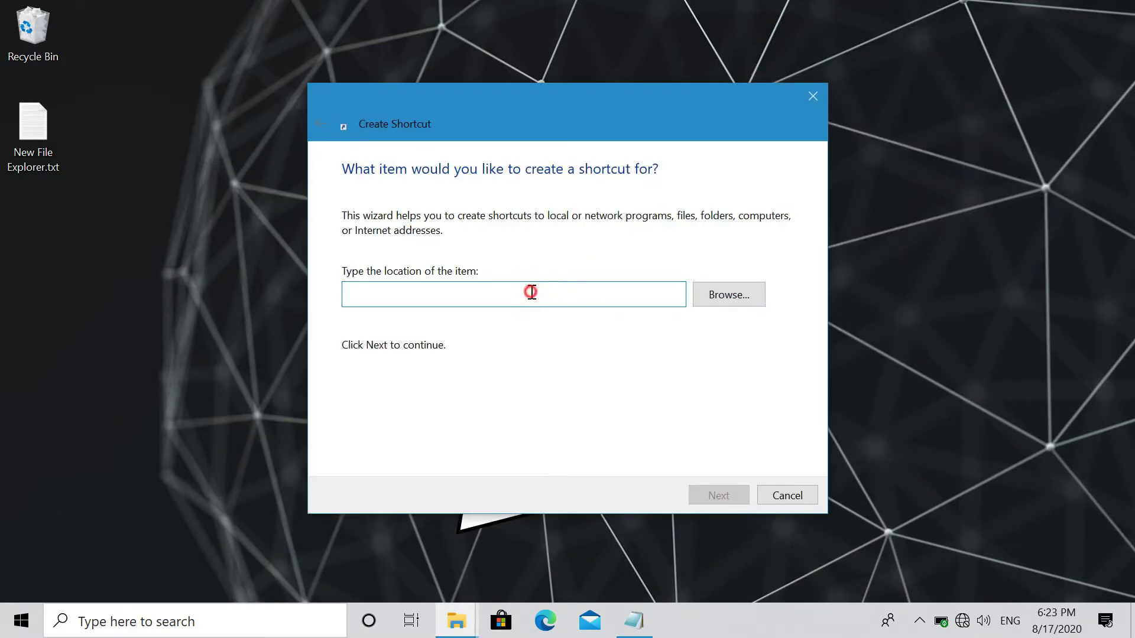
key("ctrl+v")
left_click(699, 496)
key("BackSpace")
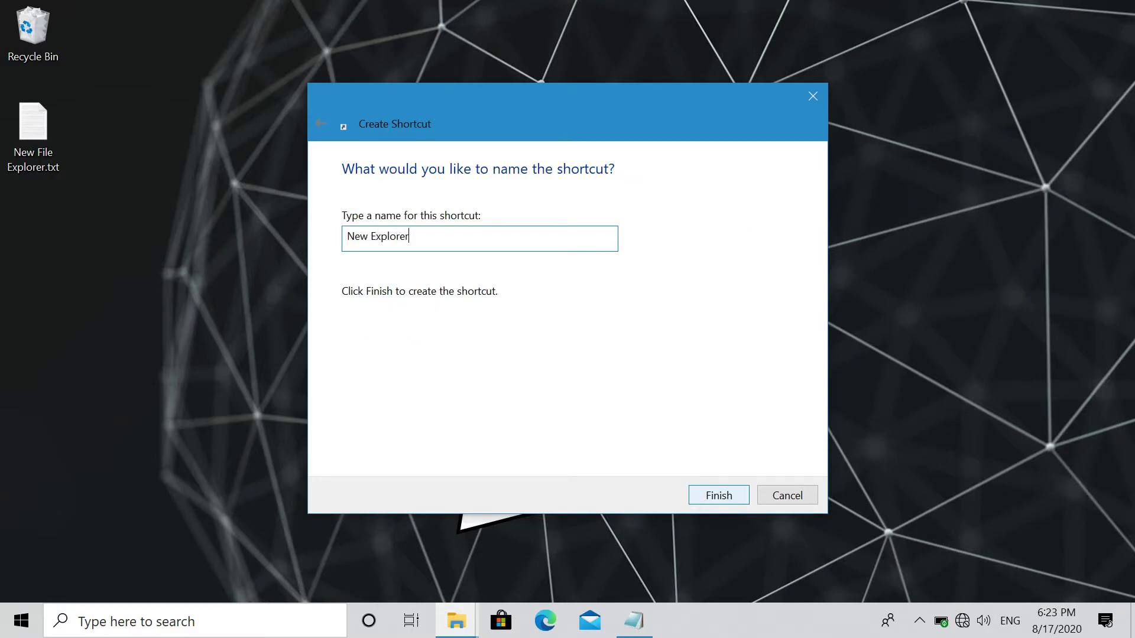
key("Return")
double_click(563, 237)
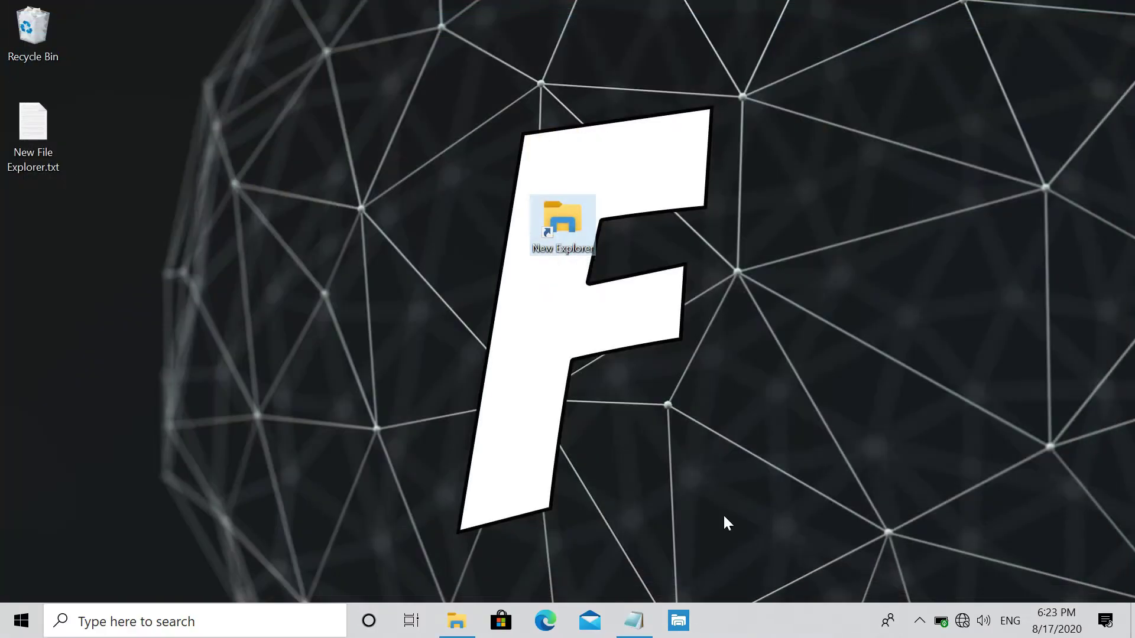
Step: Launch the new File Explorer and set Windows colours to Dark under Personalization > Colors
left_click(677, 626)
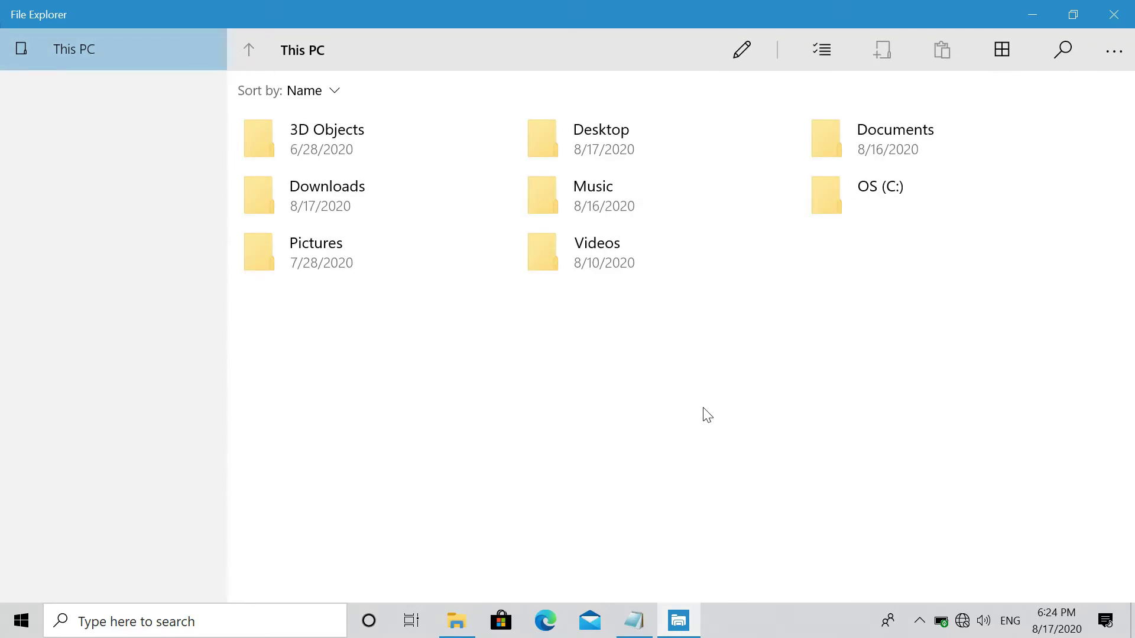
key("super+i")
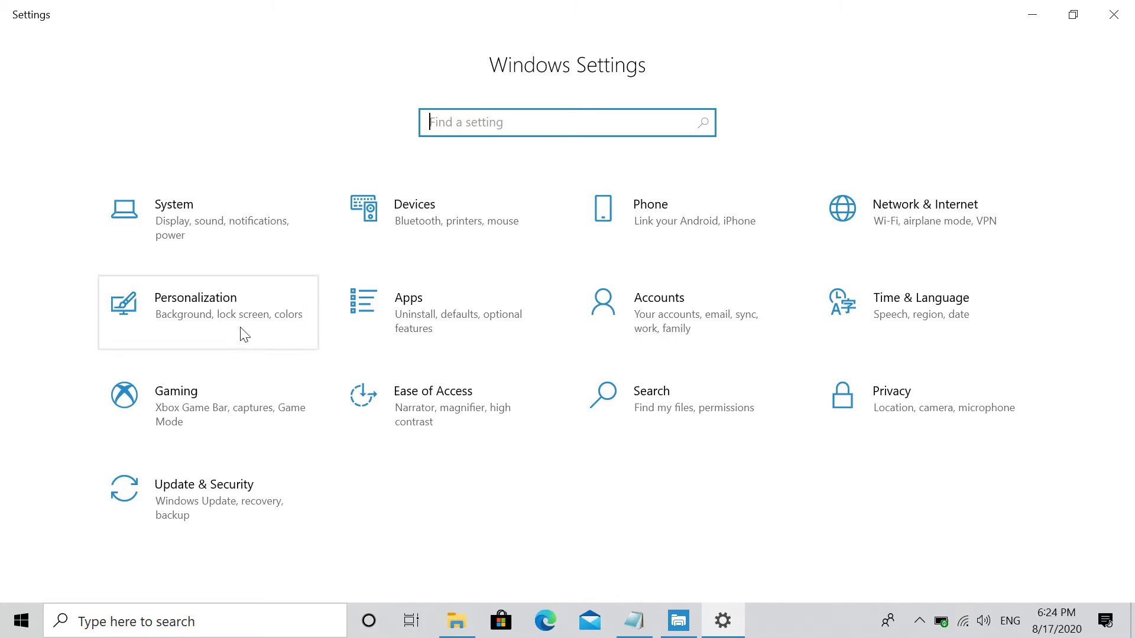
left_click(242, 329)
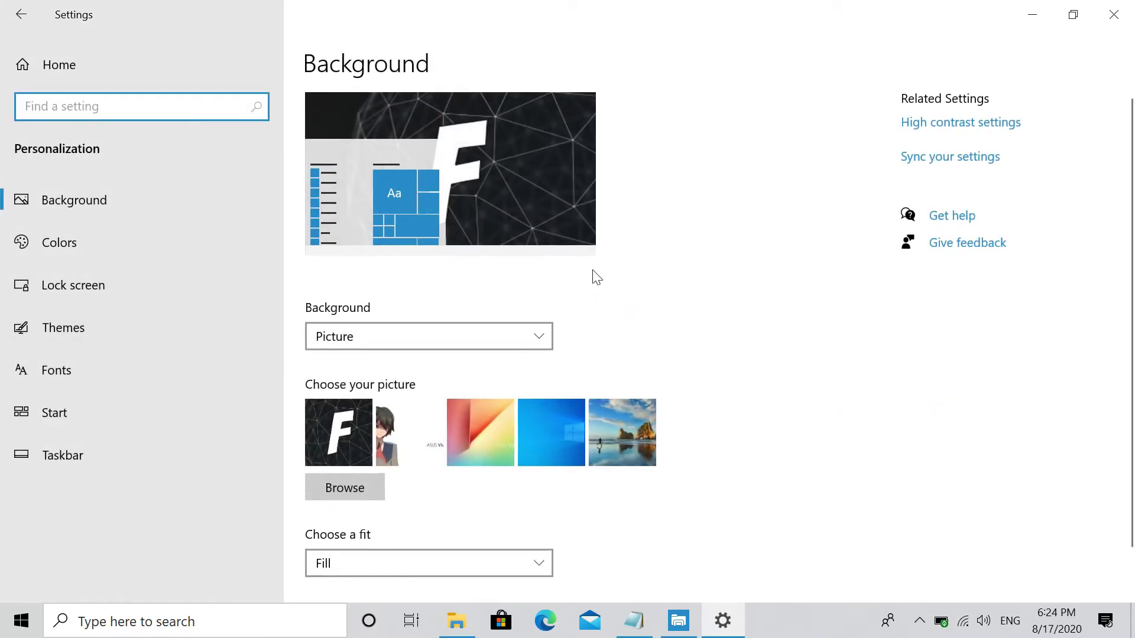
left_click(169, 244)
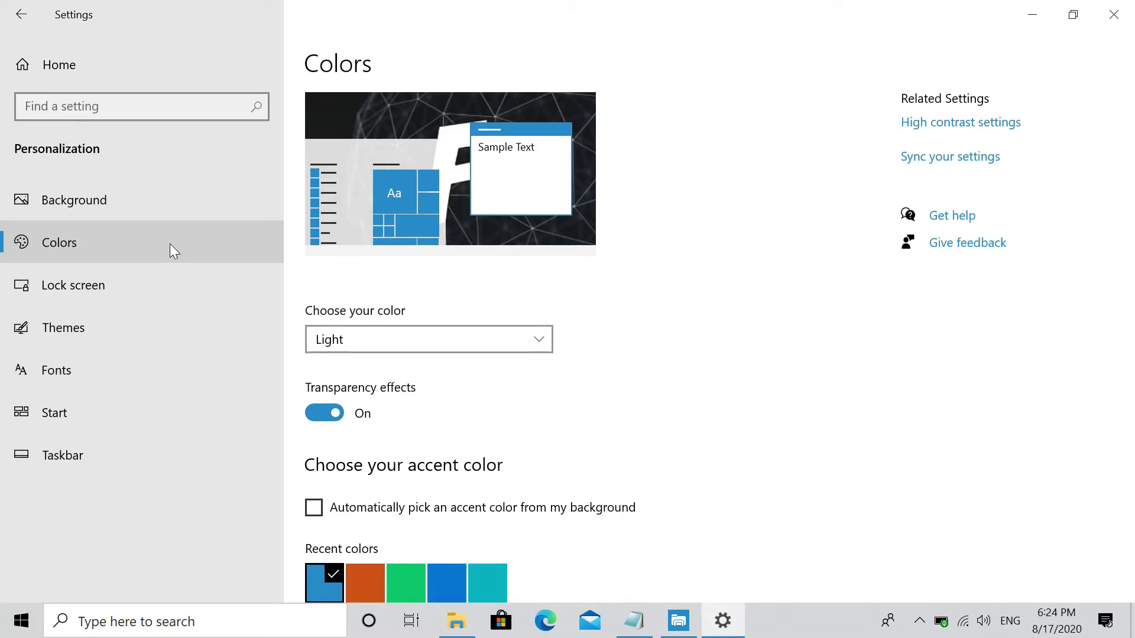
left_click(432, 335)
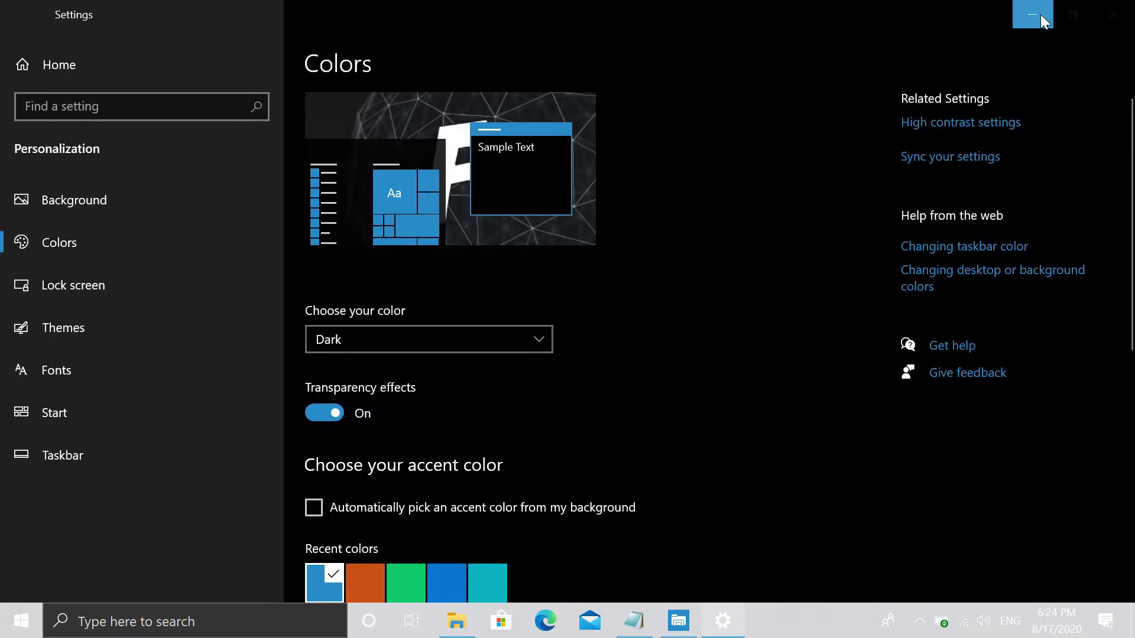
left_click(1036, 15)
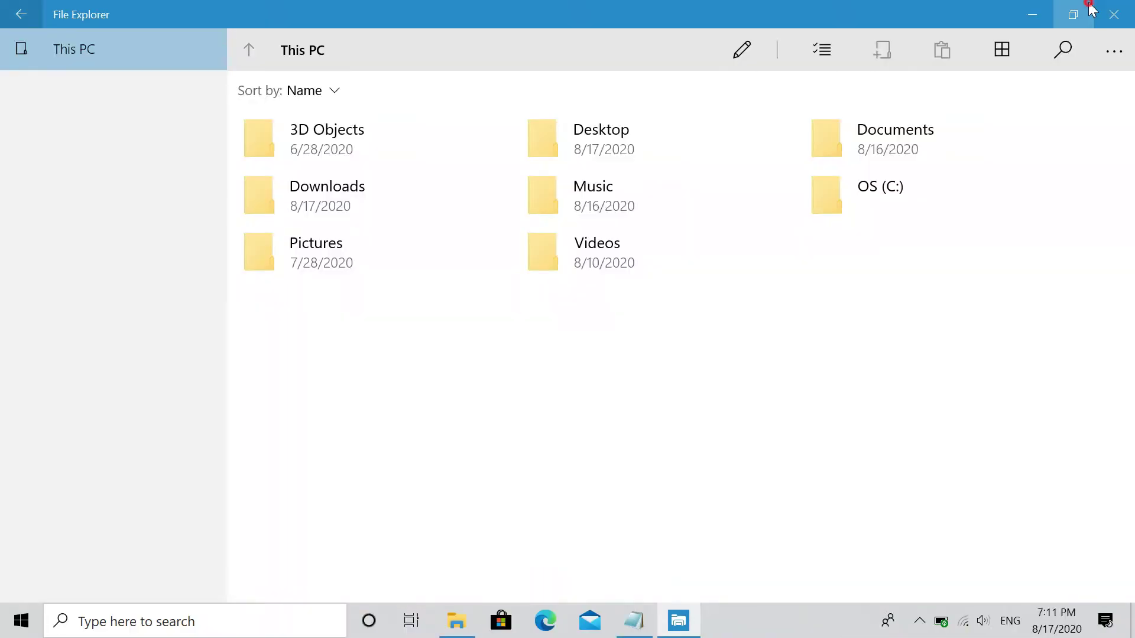
Step: Restore the new File Explorer window and select Documents in both Explorer windows
left_click(1088, 11)
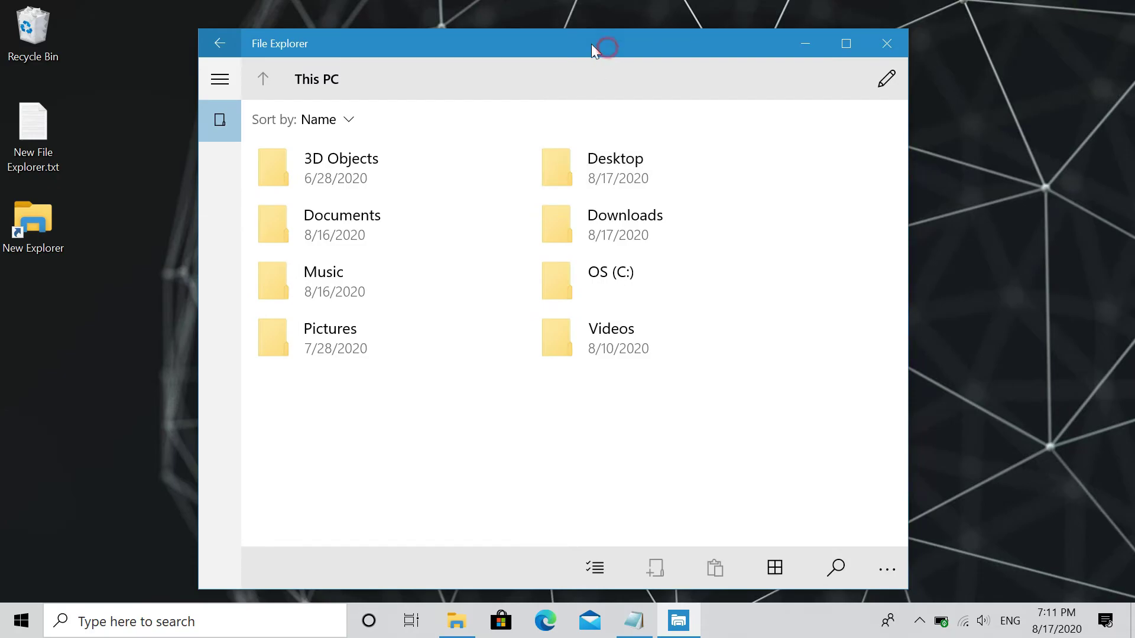
left_click_drag(591, 43, 593, 33)
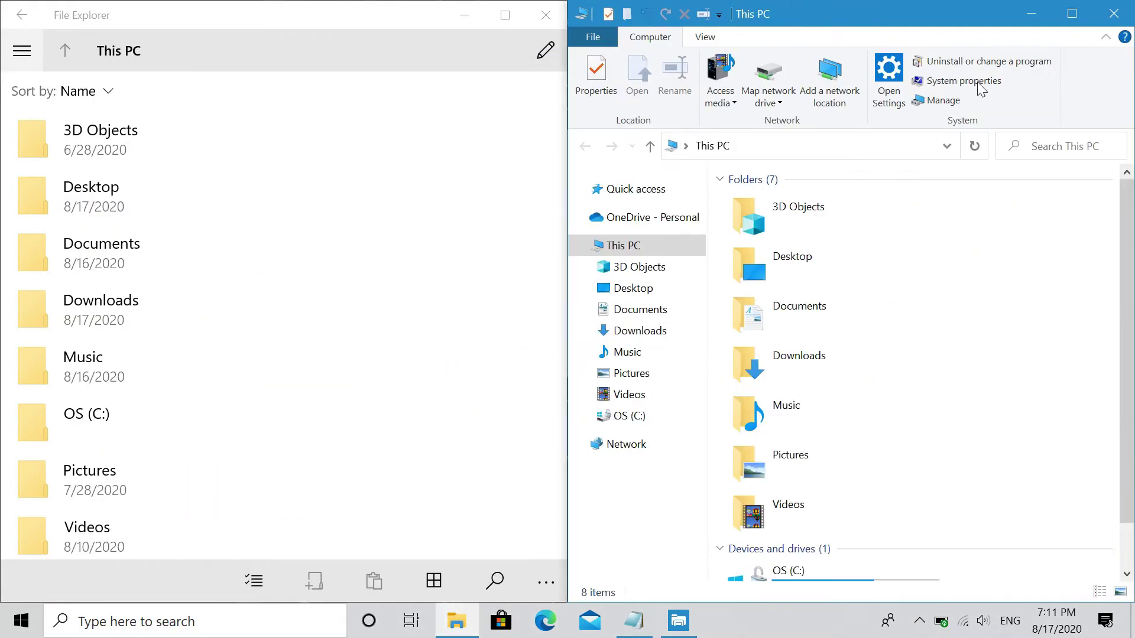
left_click(458, 283)
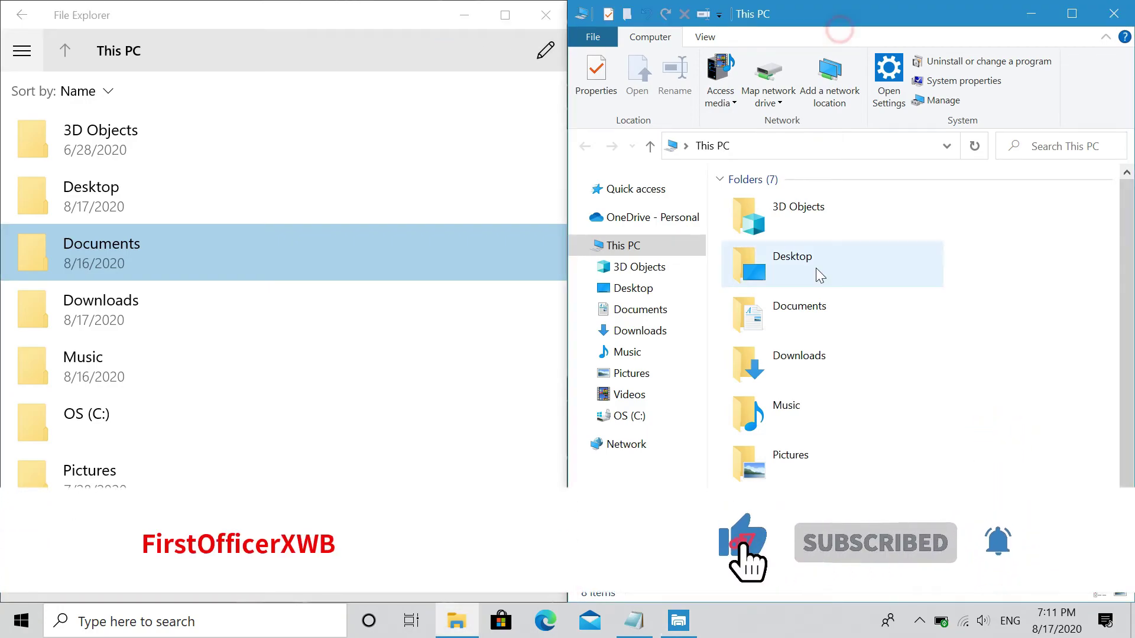
left_click(806, 305)
left_click(393, 274)
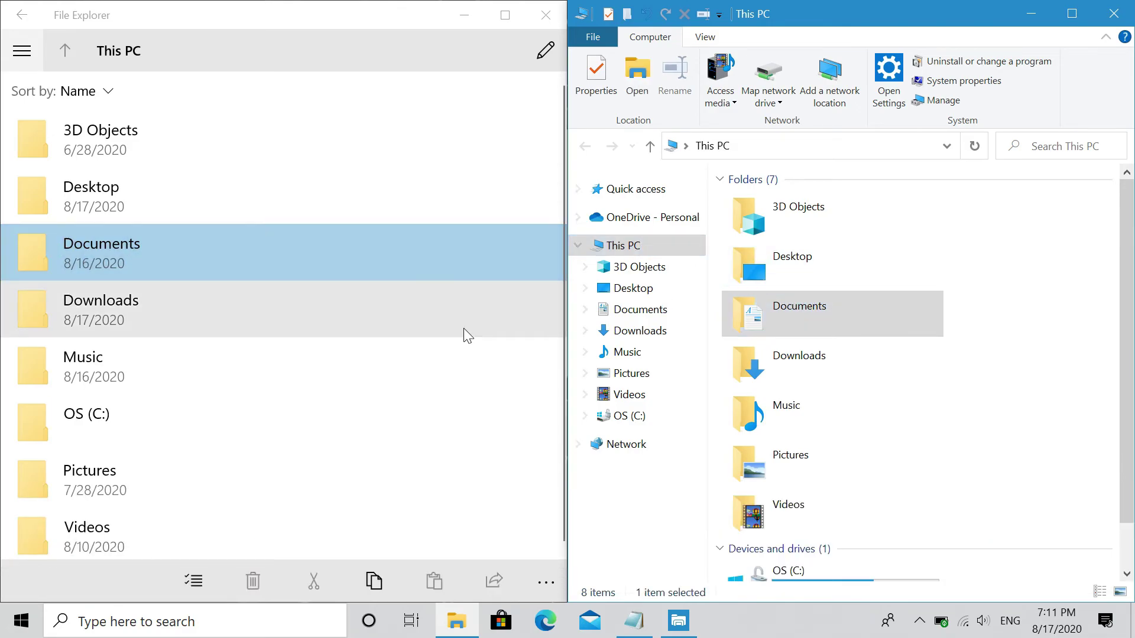